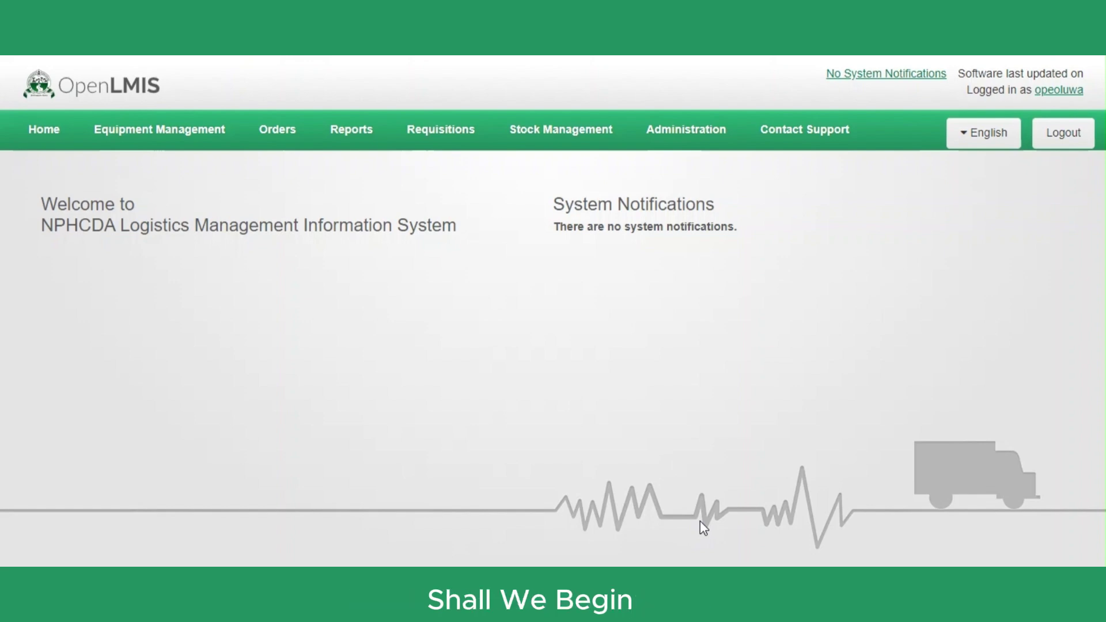
- Open the stock adjustments page for the RI program at the National Strategic Cold Store
left_click(543, 135)
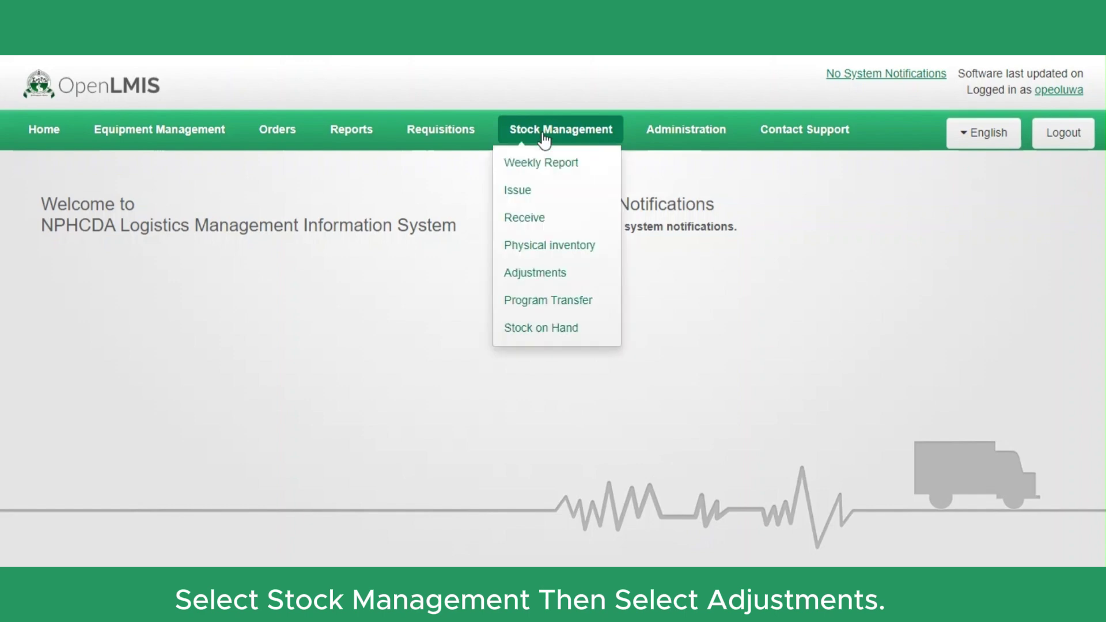
left_click(546, 285)
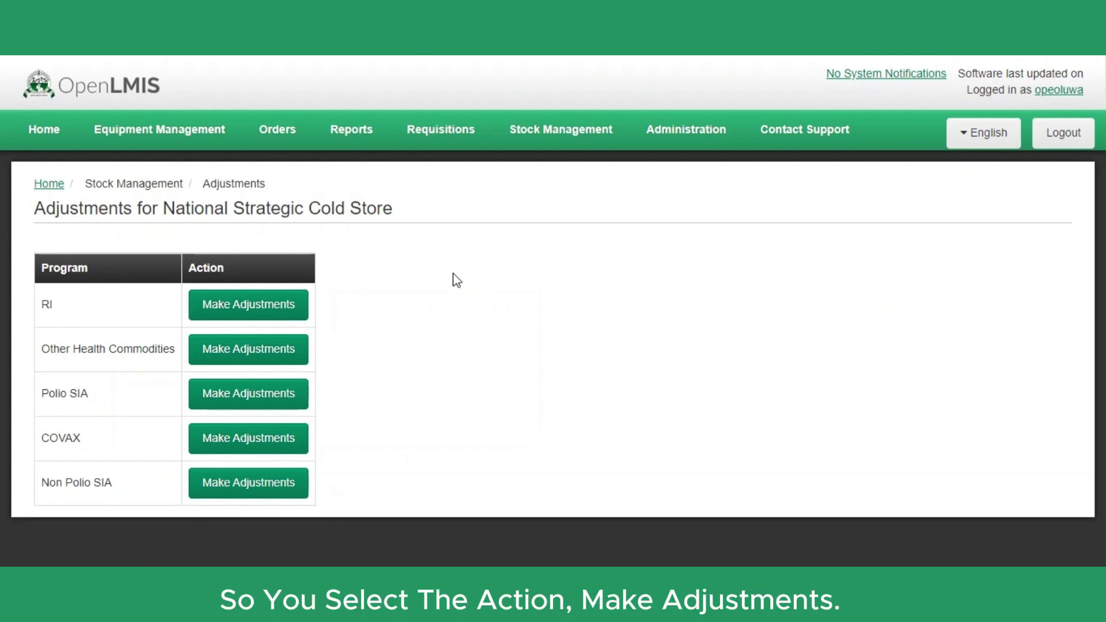
left_click(270, 311)
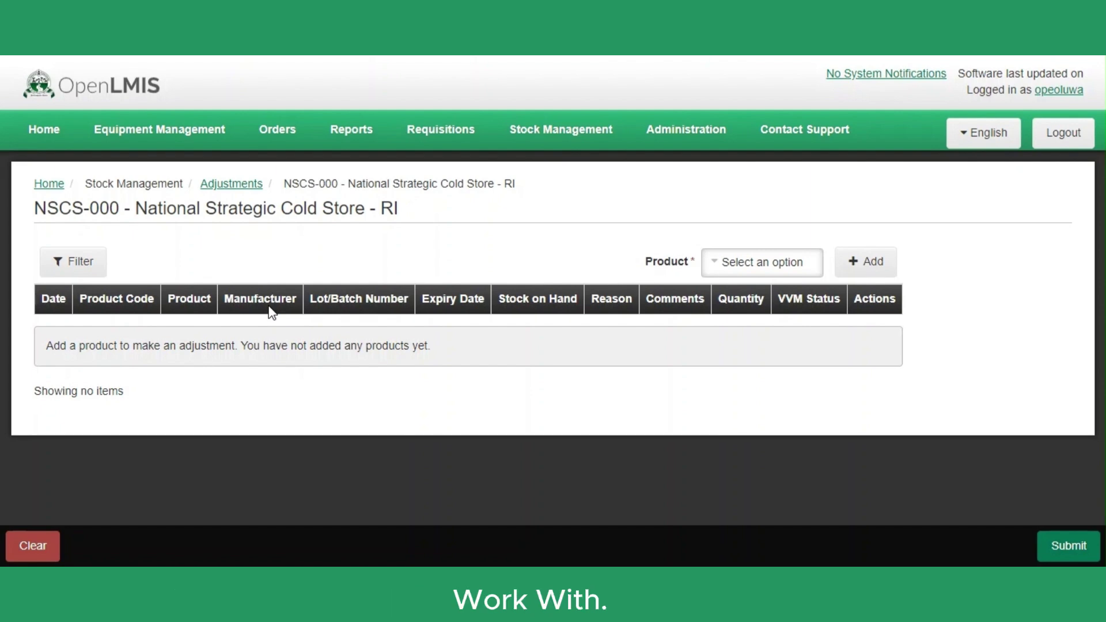
- Add the product Hepatitis B (Serum) Paed. with lot number 0332L003 to the adjustment list
left_click(733, 269)
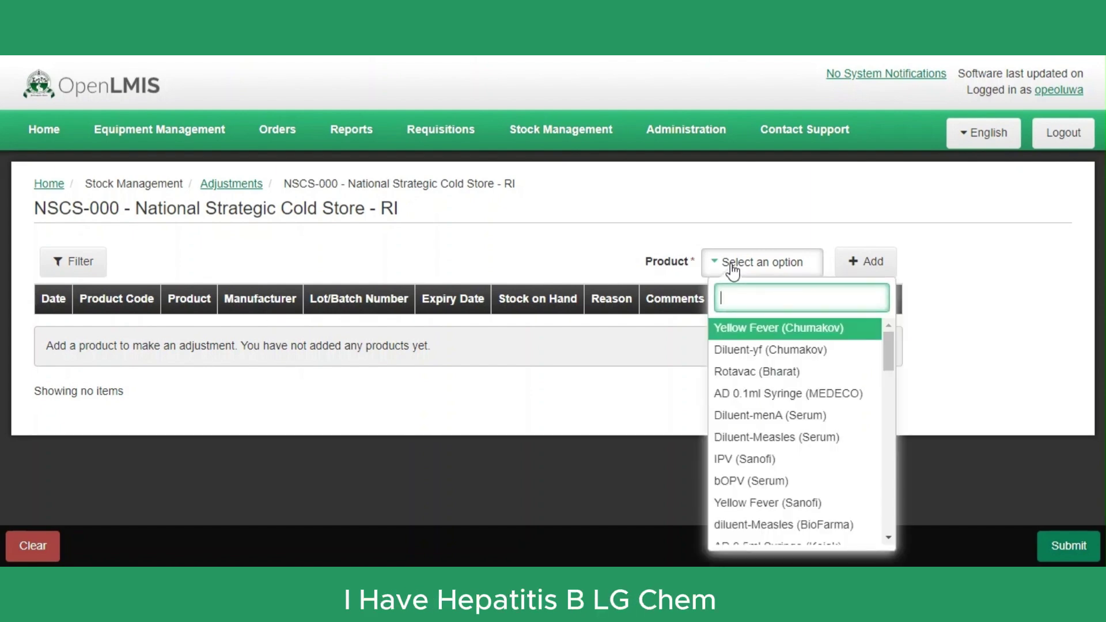
type("he")
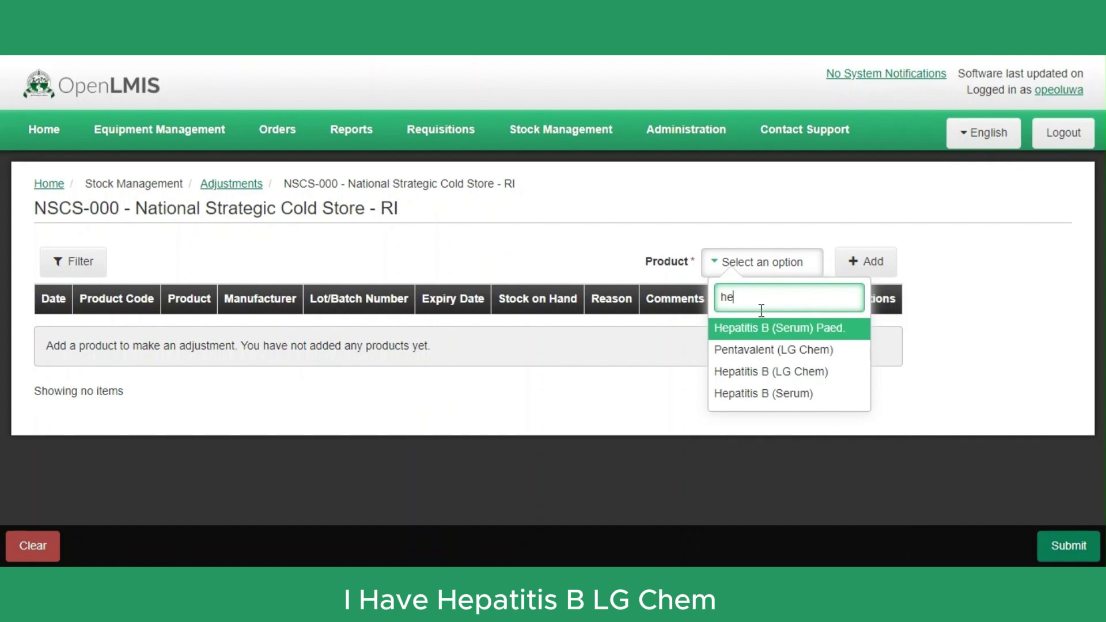
left_click(766, 333)
left_click(741, 271)
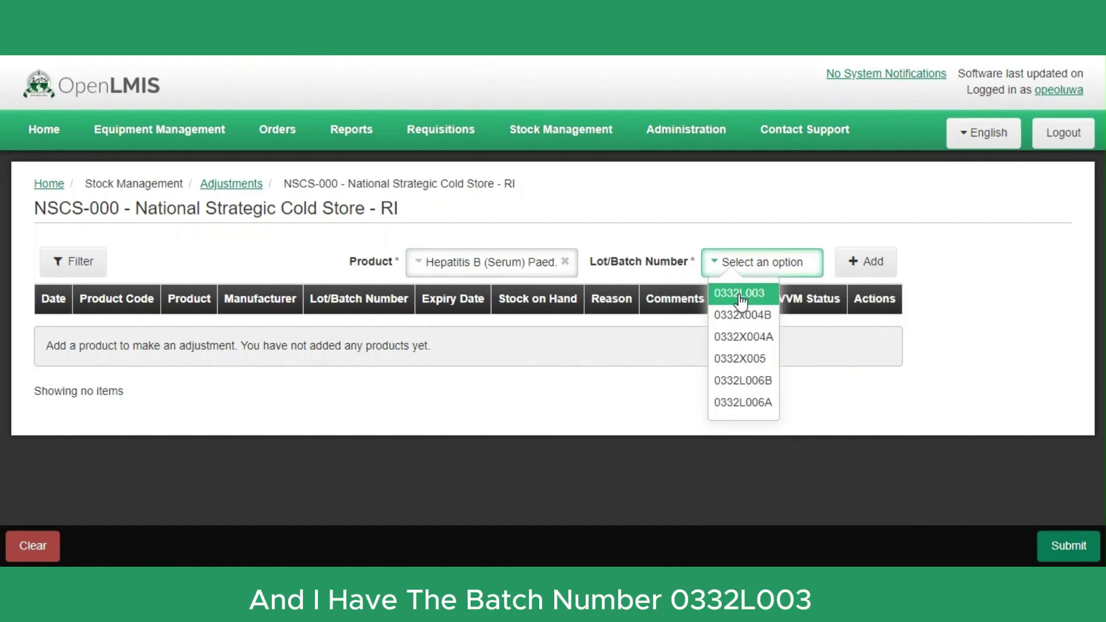
left_click(742, 295)
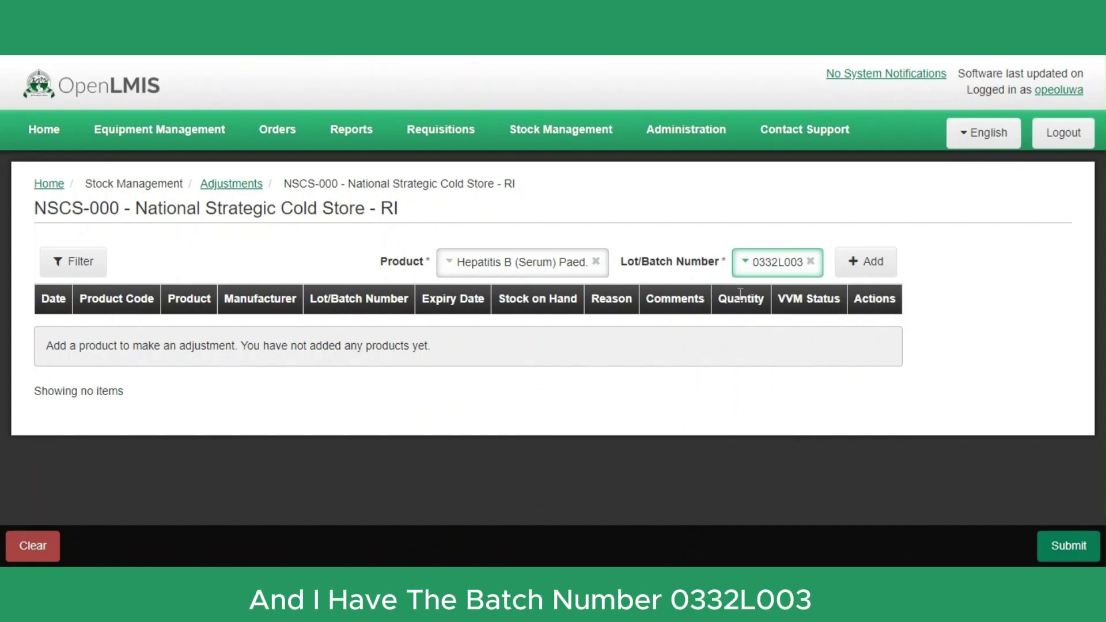
left_click(874, 278)
left_click(873, 270)
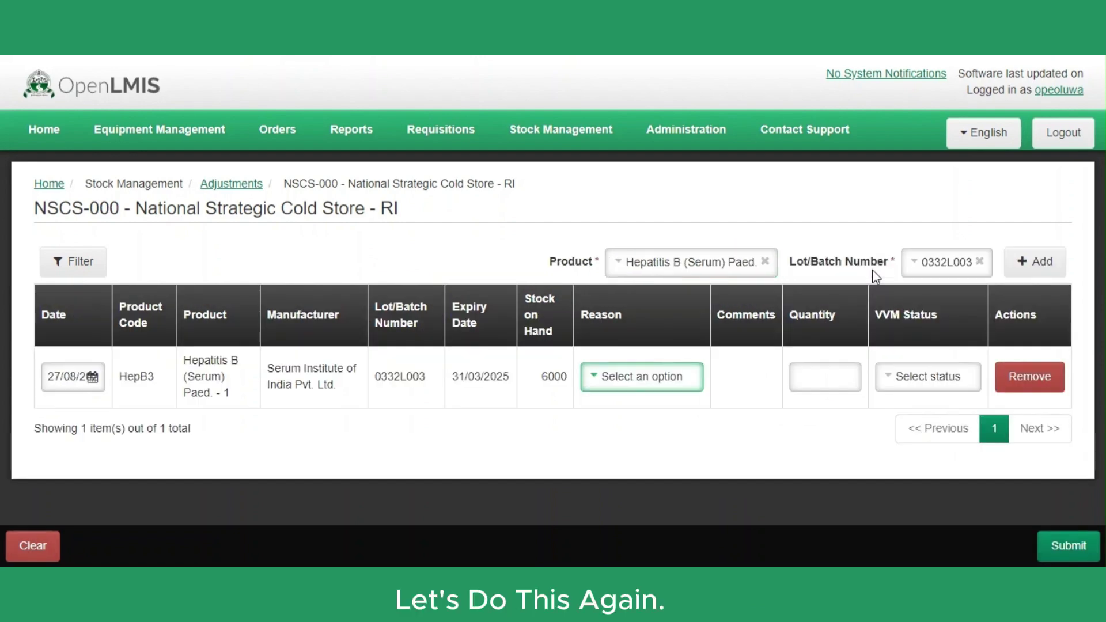
- Add the product Pentavalent (LG Chem) with lot number FWM22520 to the adjustment list
left_click(699, 271)
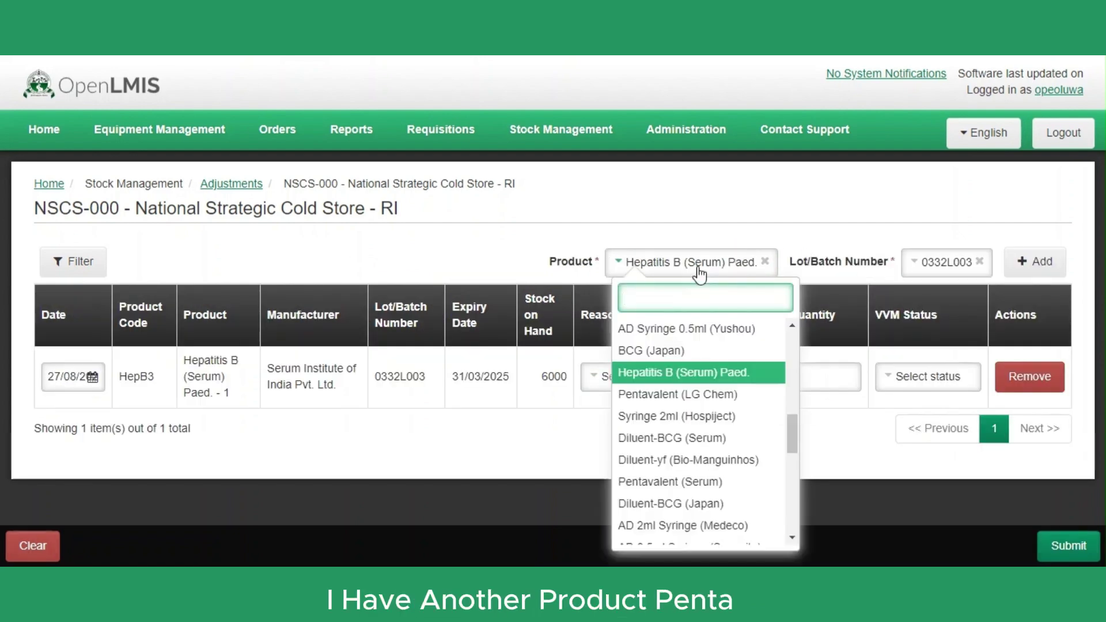
type("pe")
key("Return")
left_click(900, 271)
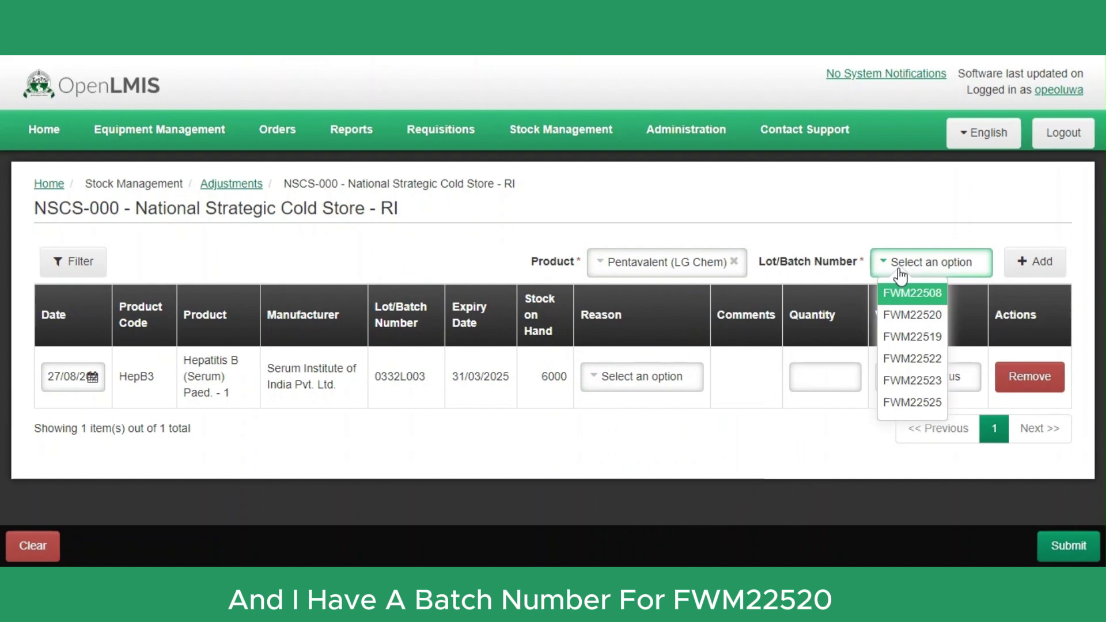
left_click(914, 317)
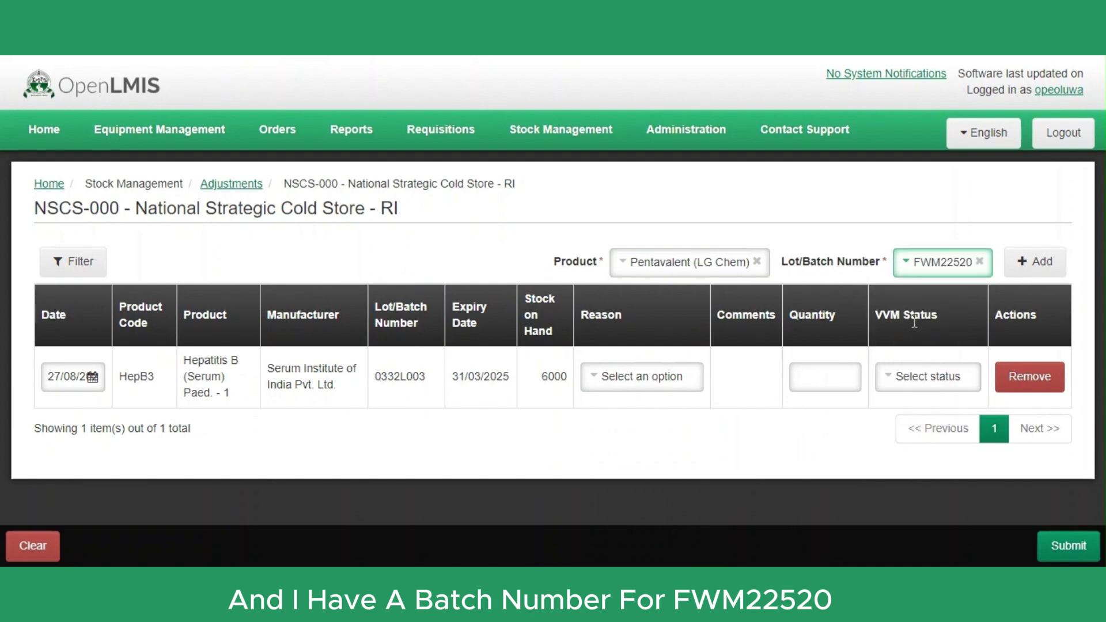
left_click(1048, 276)
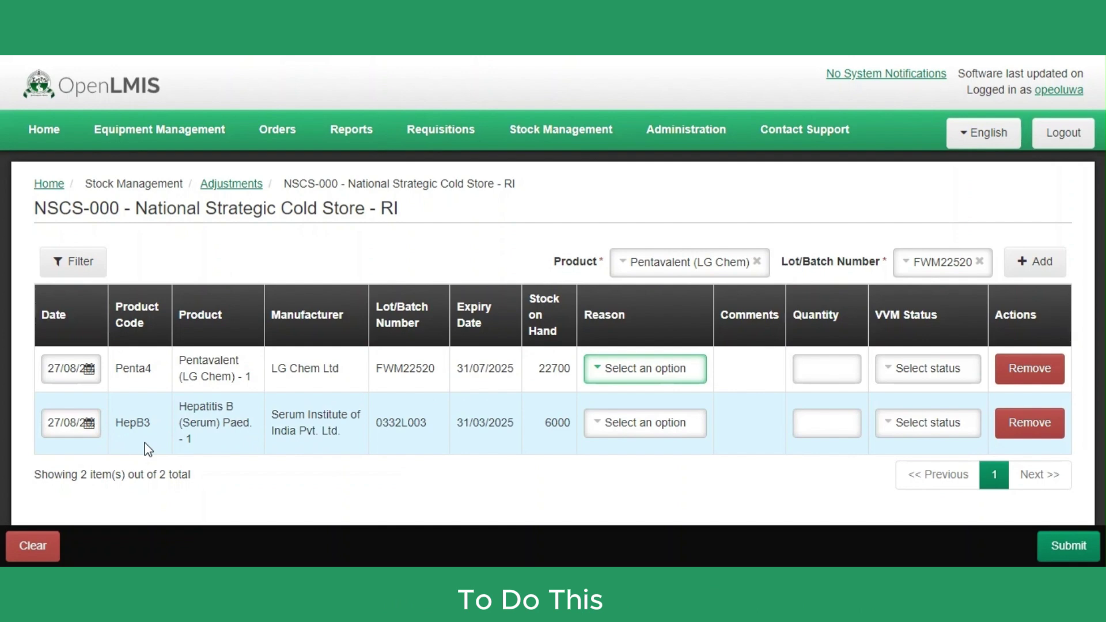
- Fill in the HepB3 line with reason Receipts - CREDIT, quantity 1000 and VVM status I
left_click(617, 426)
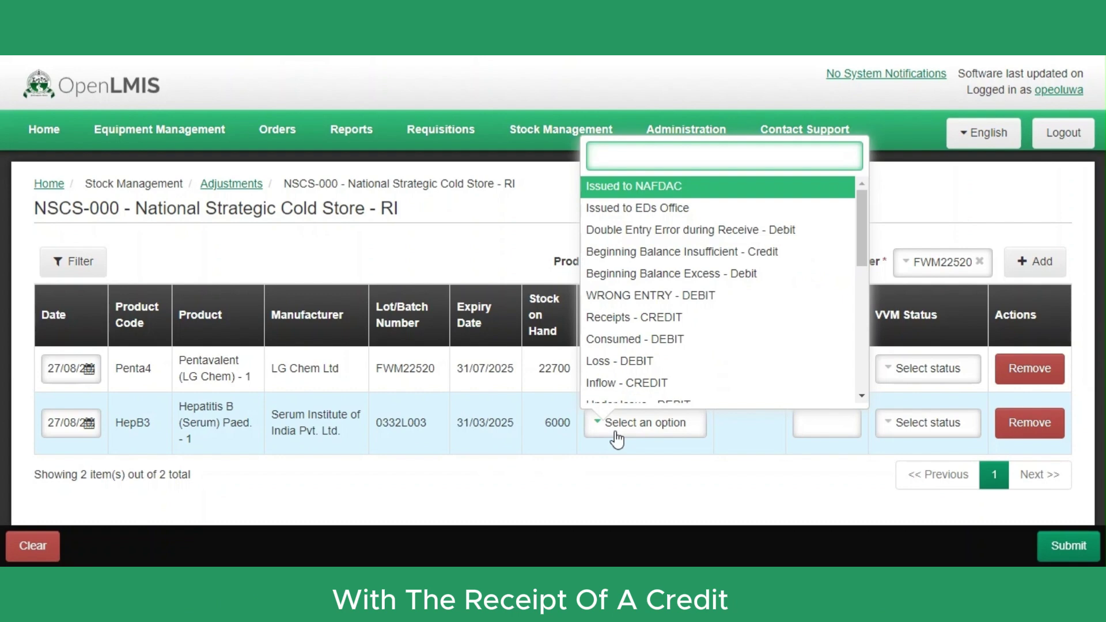
left_click(634, 317)
left_click(814, 428)
type("1000")
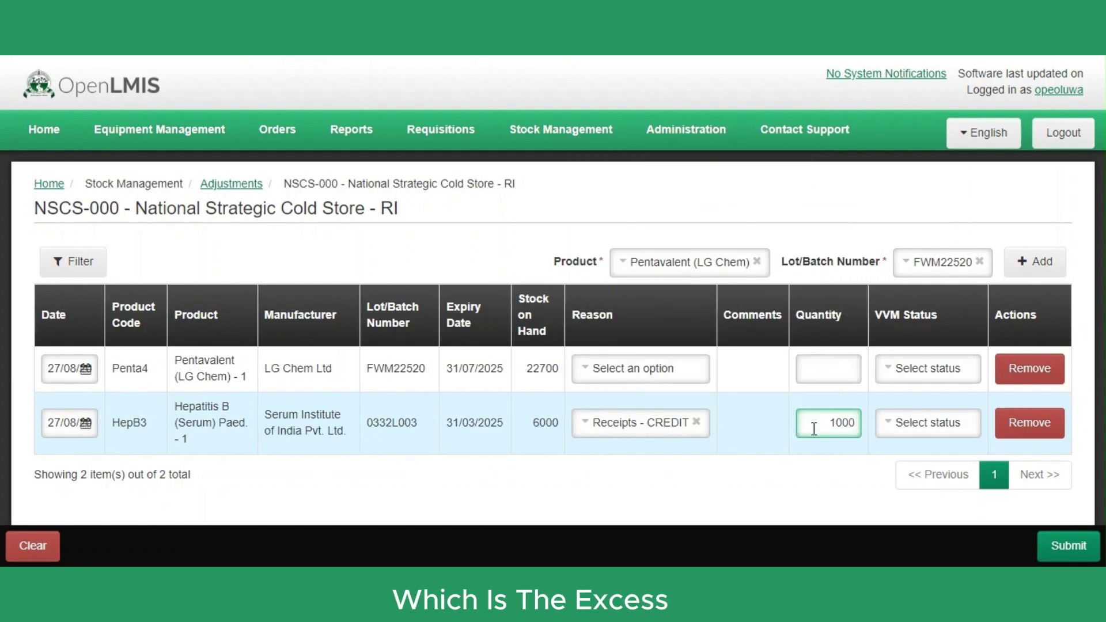
left_click(915, 426)
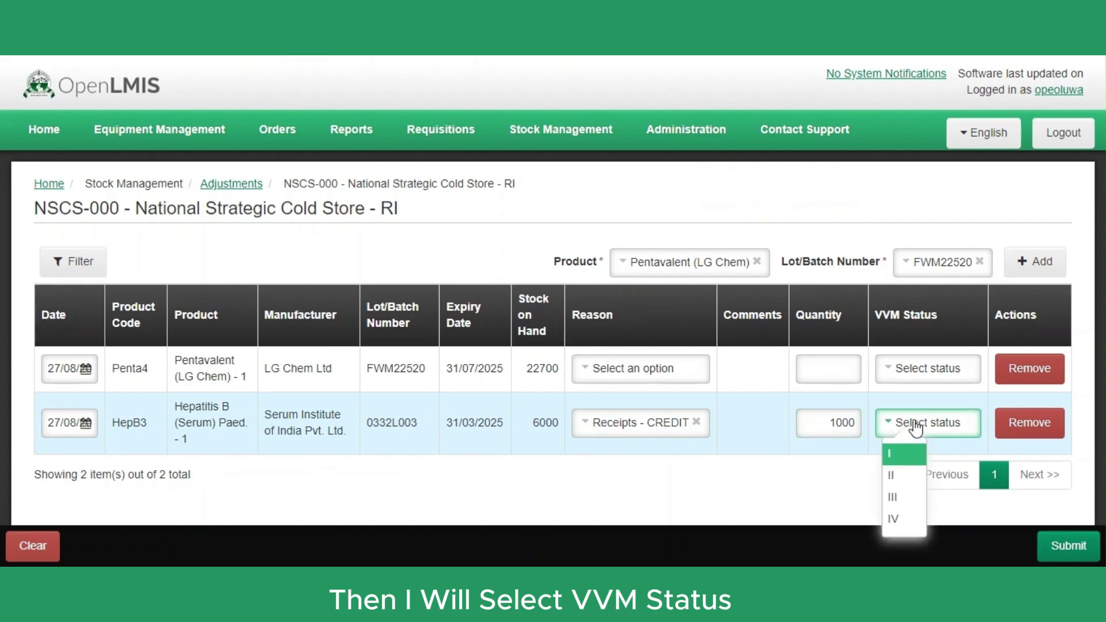
left_click(900, 454)
- Set the adjustment reason of the Penta4 line to Under Issue - DEBIT
left_click(505, 371)
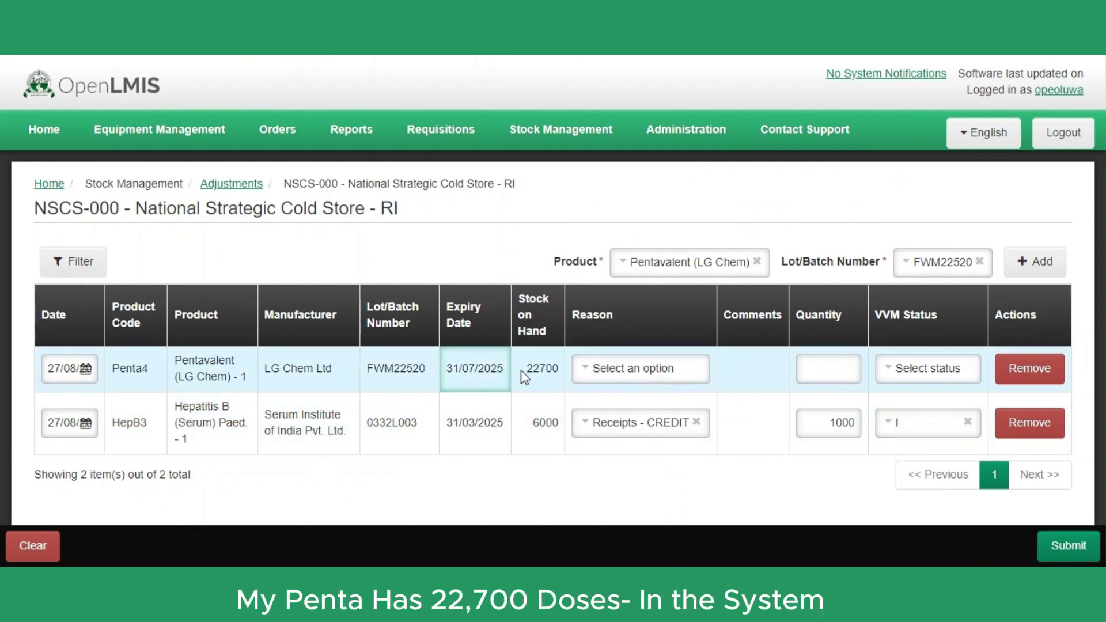
left_click(527, 377)
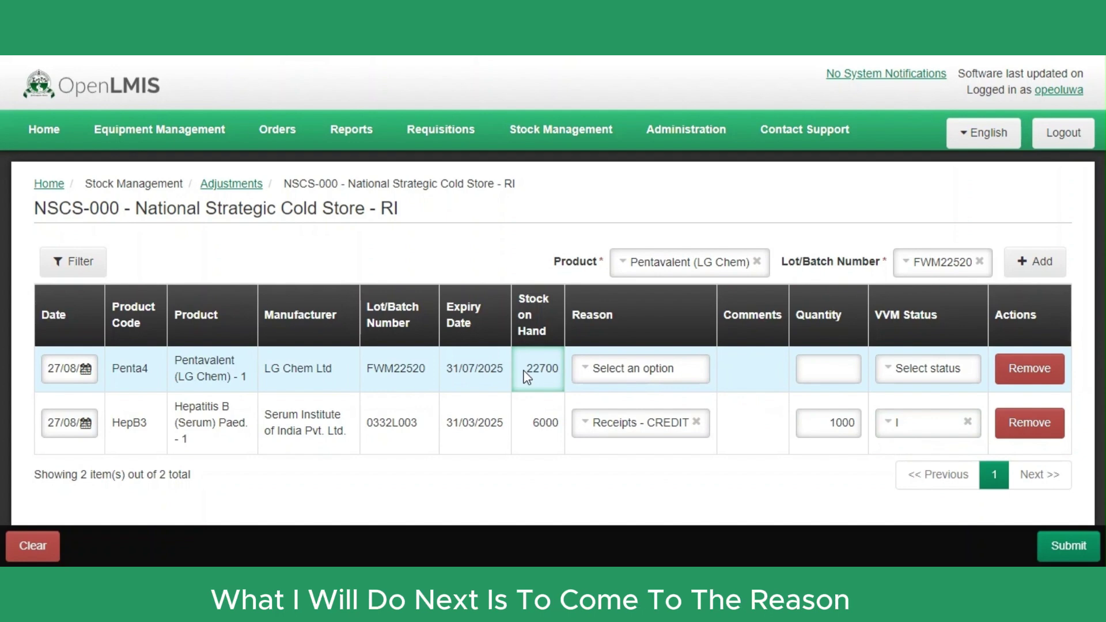
left_click(656, 385)
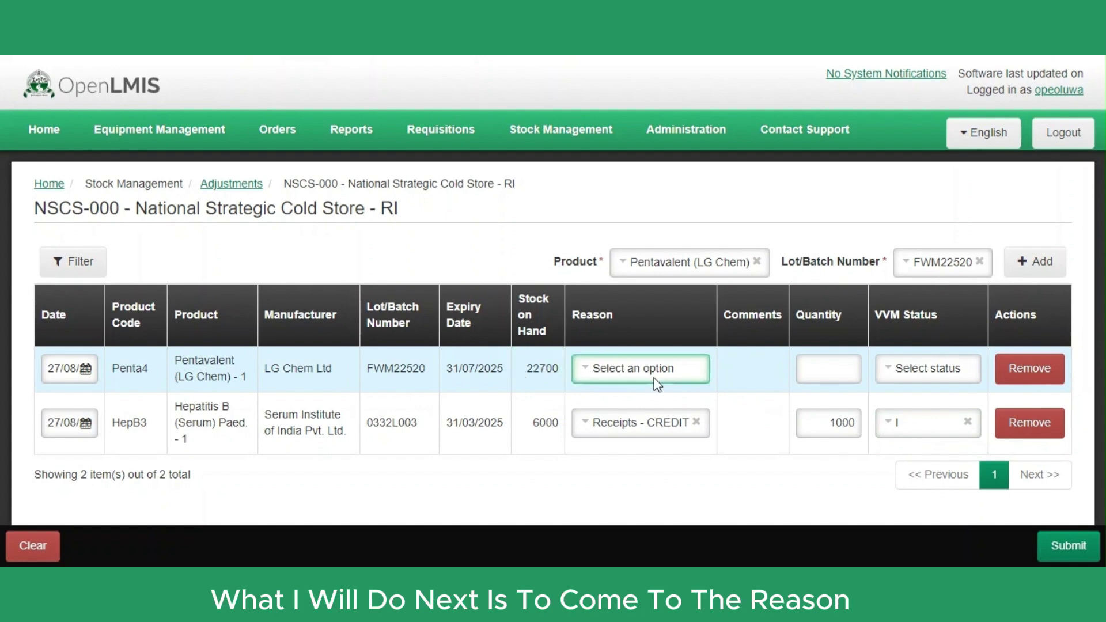
left_click(655, 379)
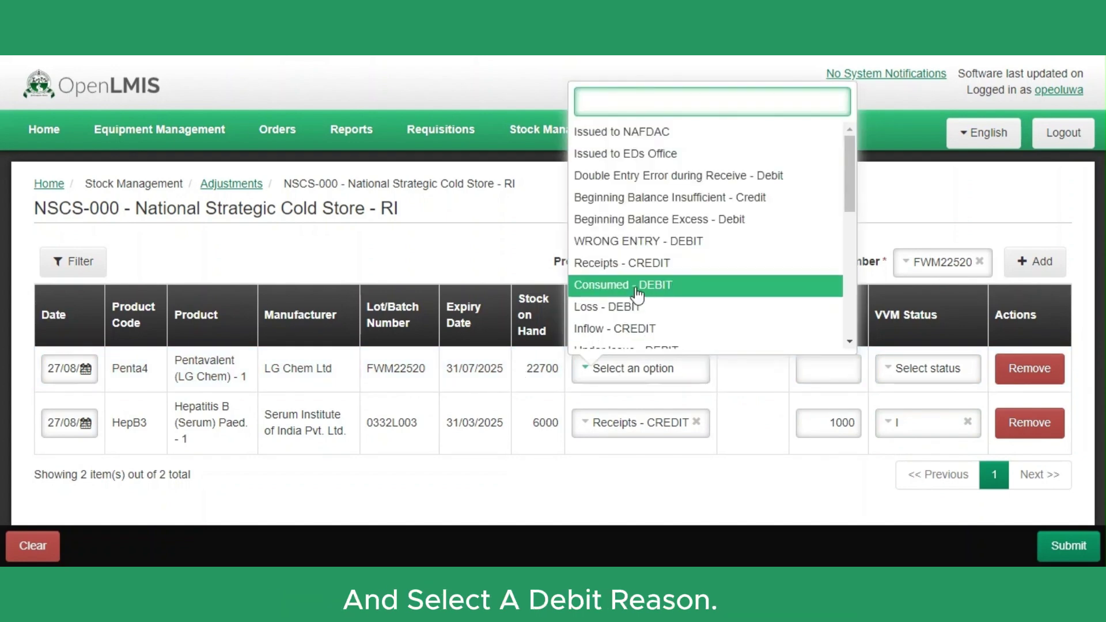
scroll(635, 292, "down", 5)
scroll(636, 291, "up", 4)
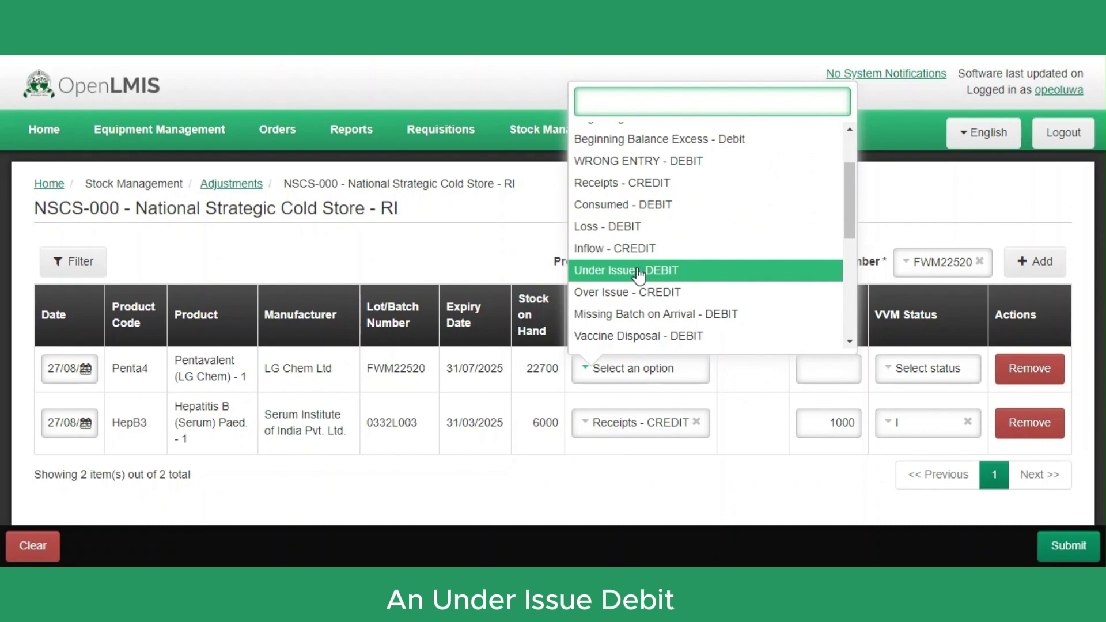
left_click(638, 271)
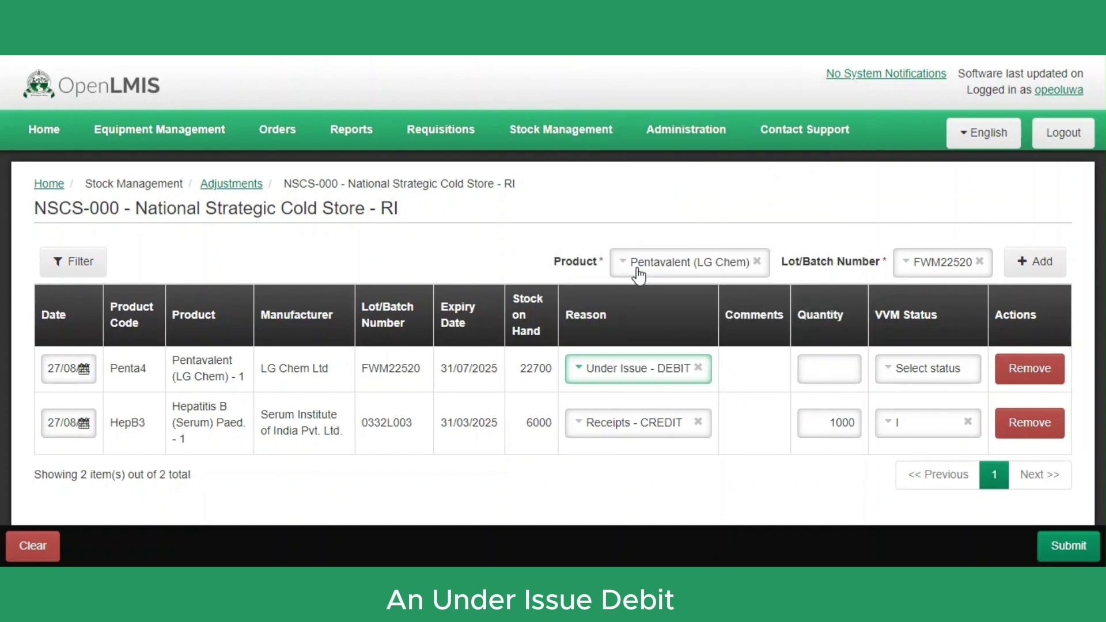
- Enter a quantity of 200 and VVM status I for the Penta4 line
left_click(813, 370)
type("200")
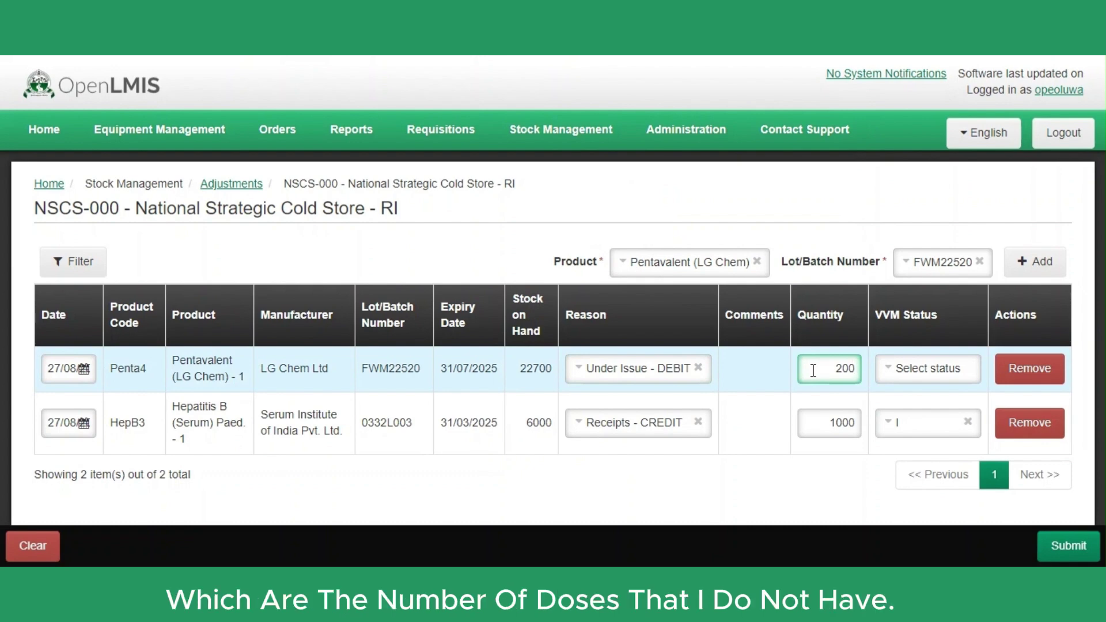
left_click(919, 372)
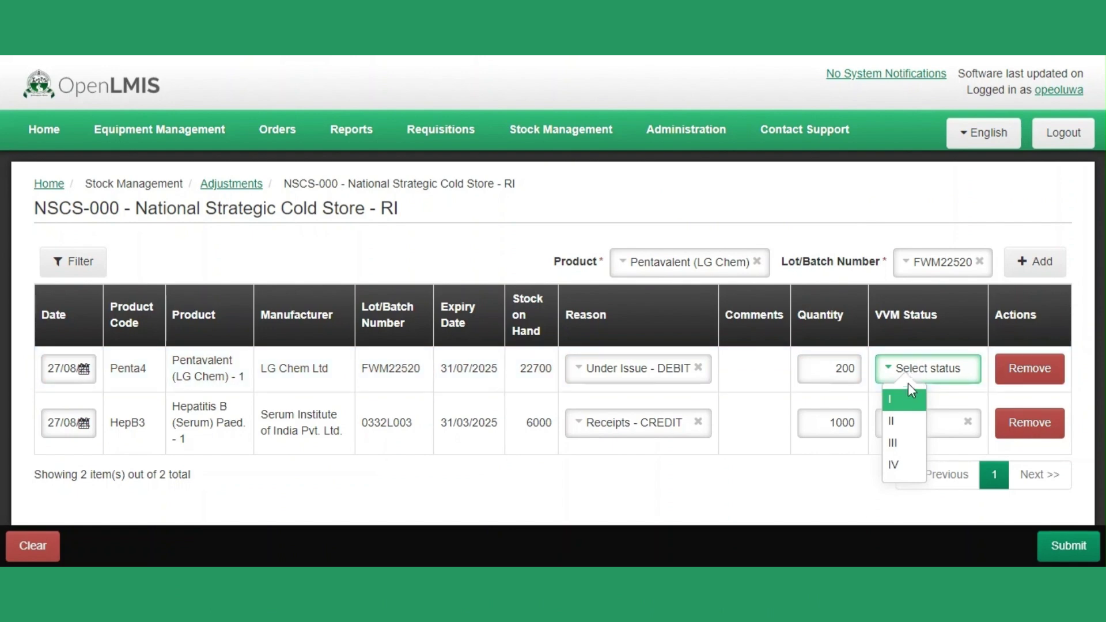
left_click(902, 398)
left_click(951, 378)
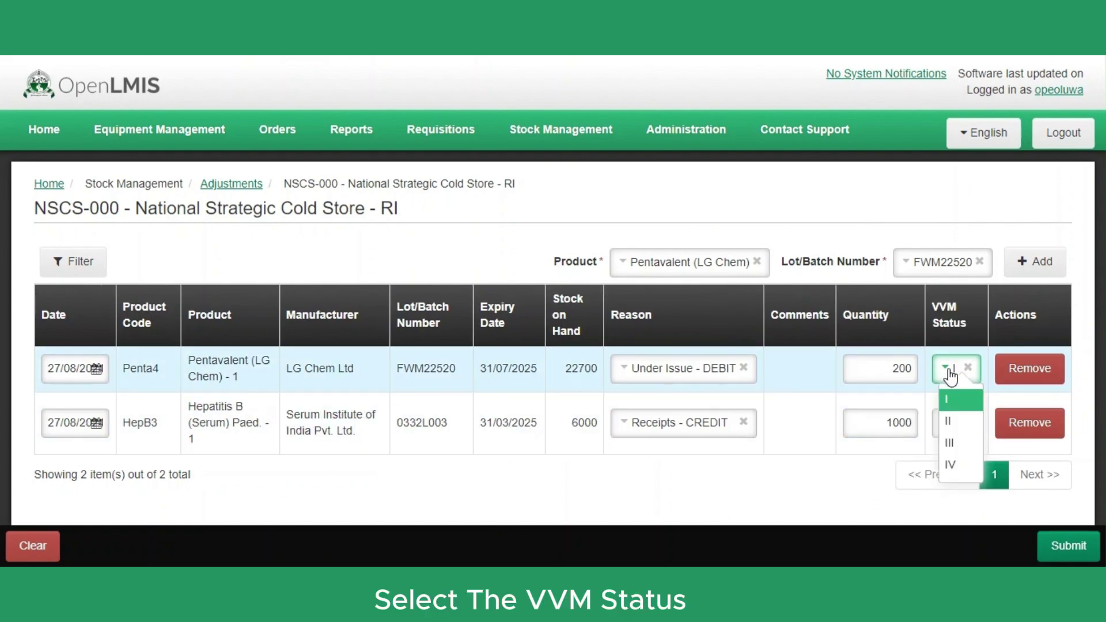
left_click(952, 396)
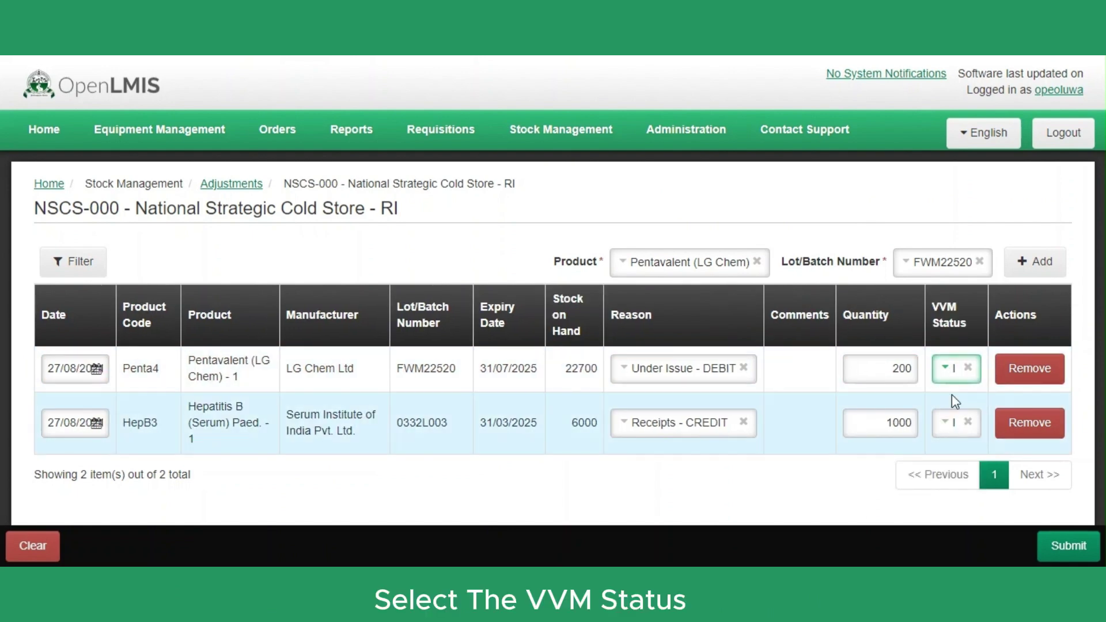
- Submit the Penta4 and HepB3 adjustments and confirm them
left_click(1057, 549)
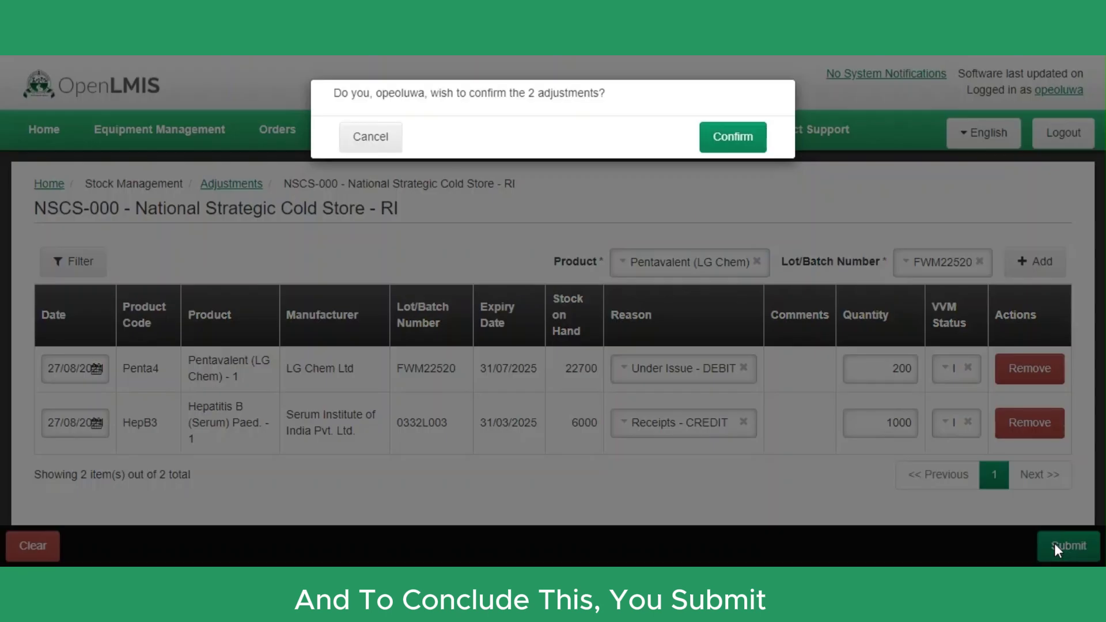
left_click(748, 138)
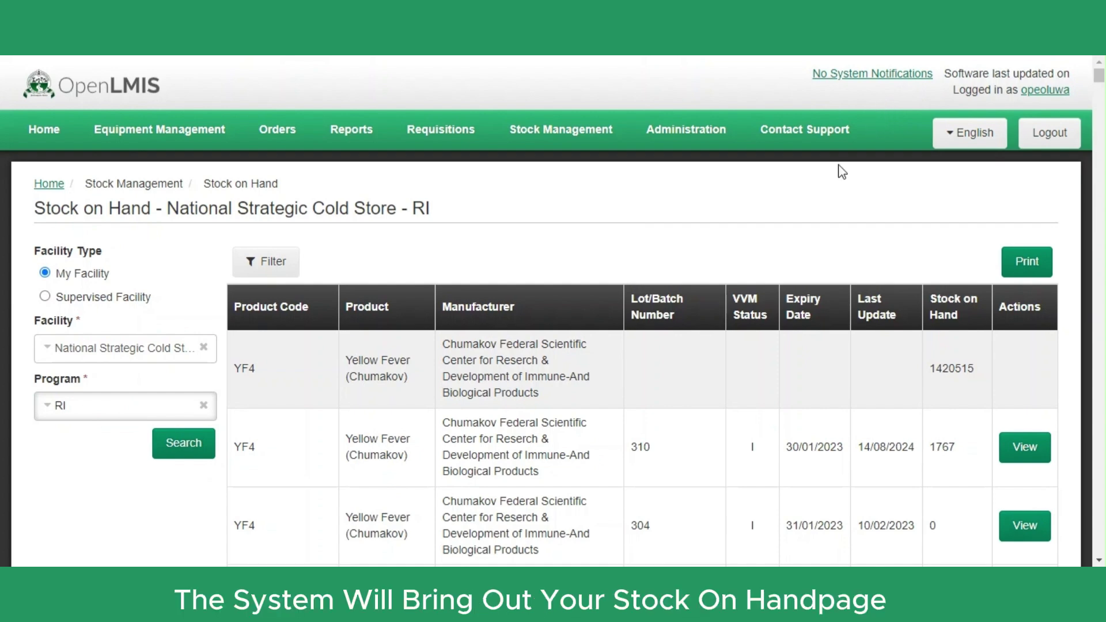
scroll(823, 202, "down", 3)
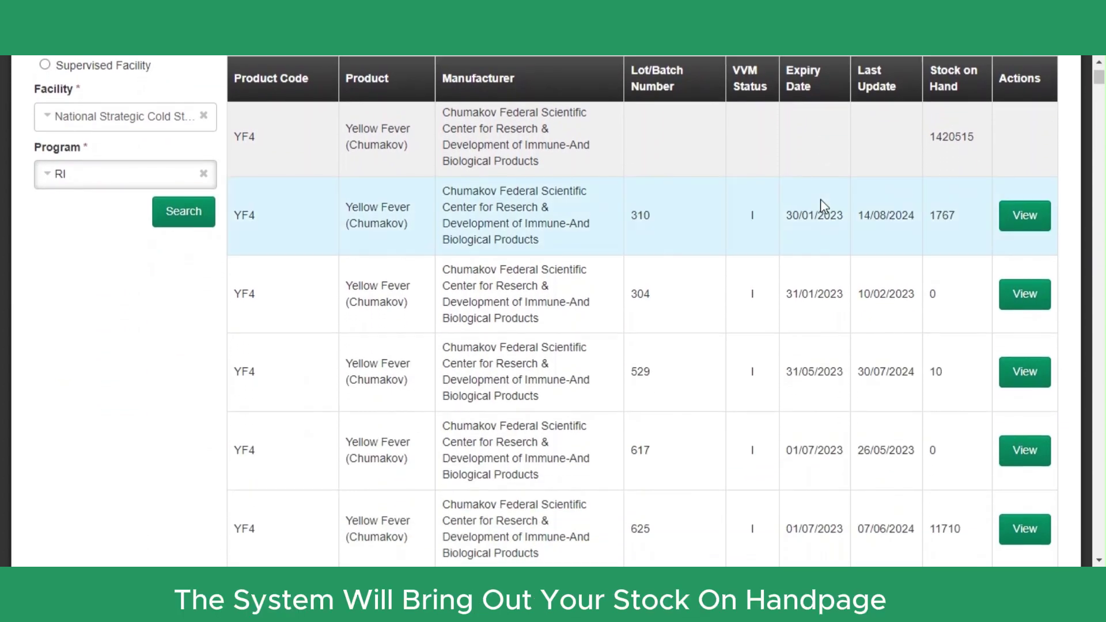
scroll(818, 231, "up", 4)
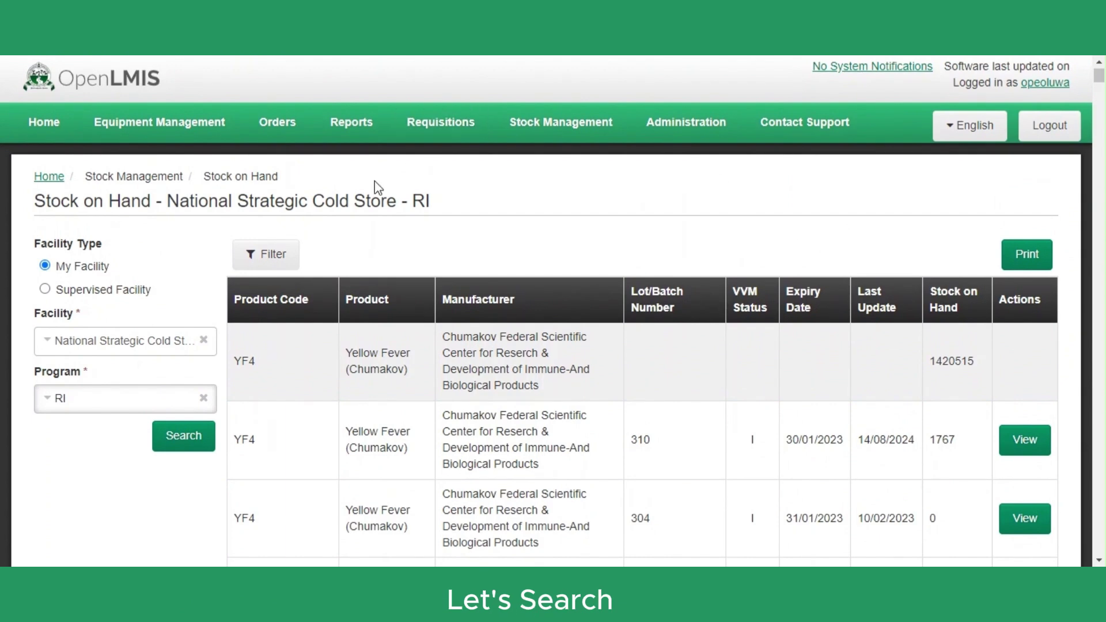
- Set the product code filter of the stock on hand list to Penta4
left_click(279, 261)
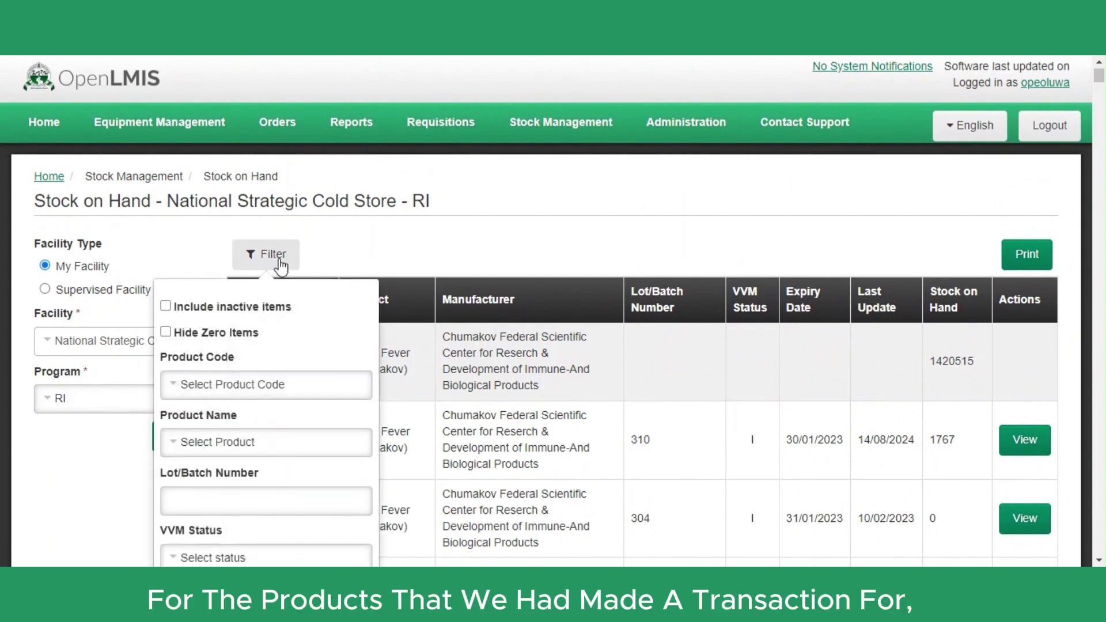
scroll(281, 266, "down", 2)
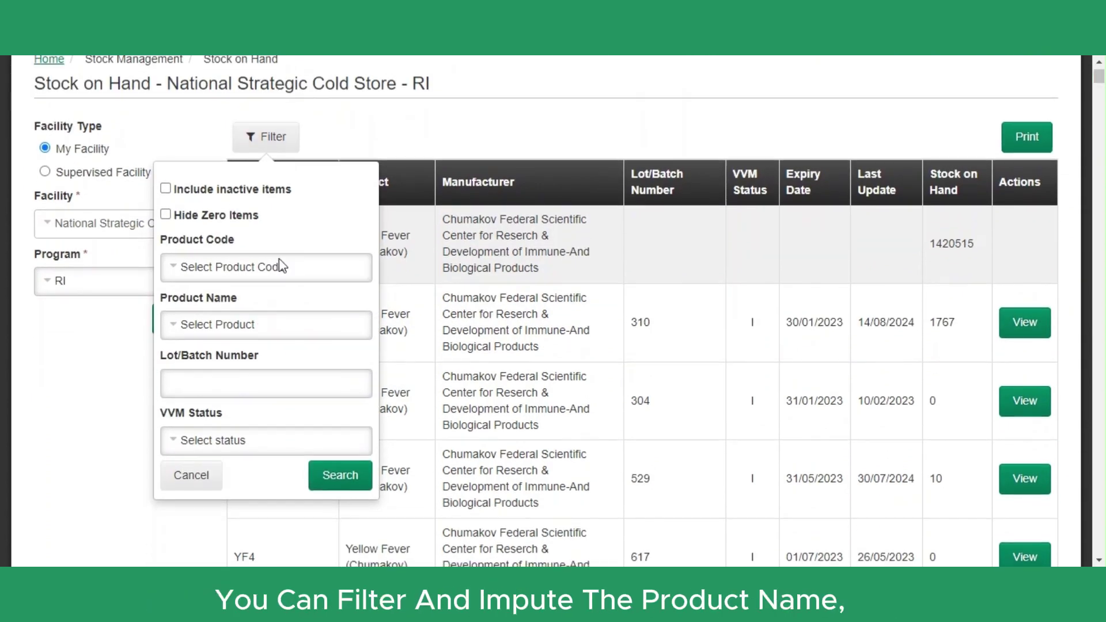
left_click(249, 273)
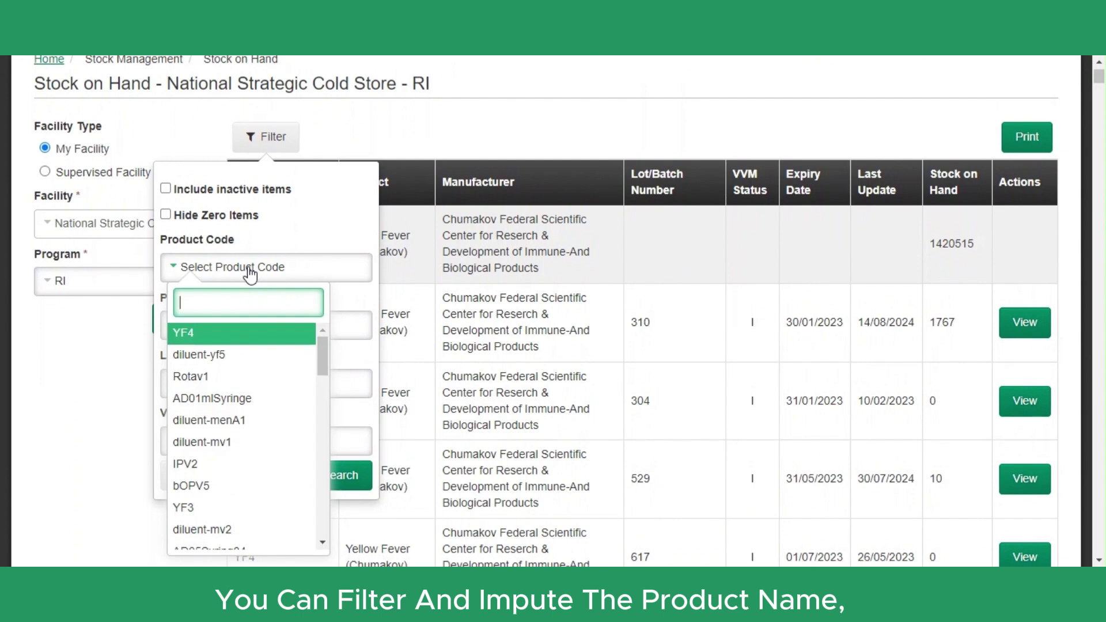
left_click(366, 387)
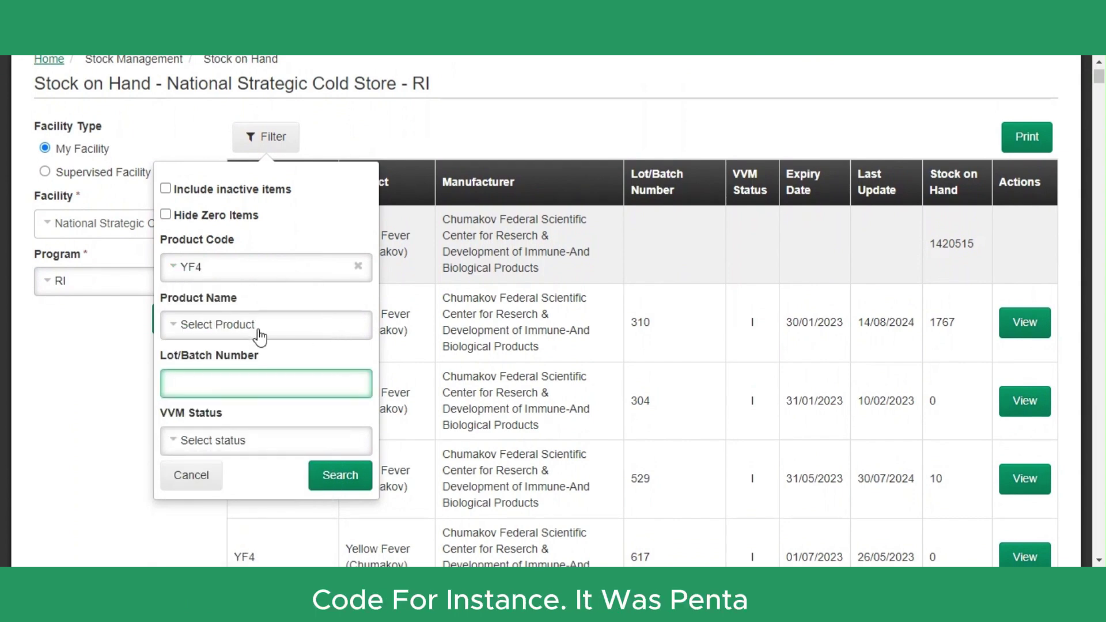
left_click(273, 281)
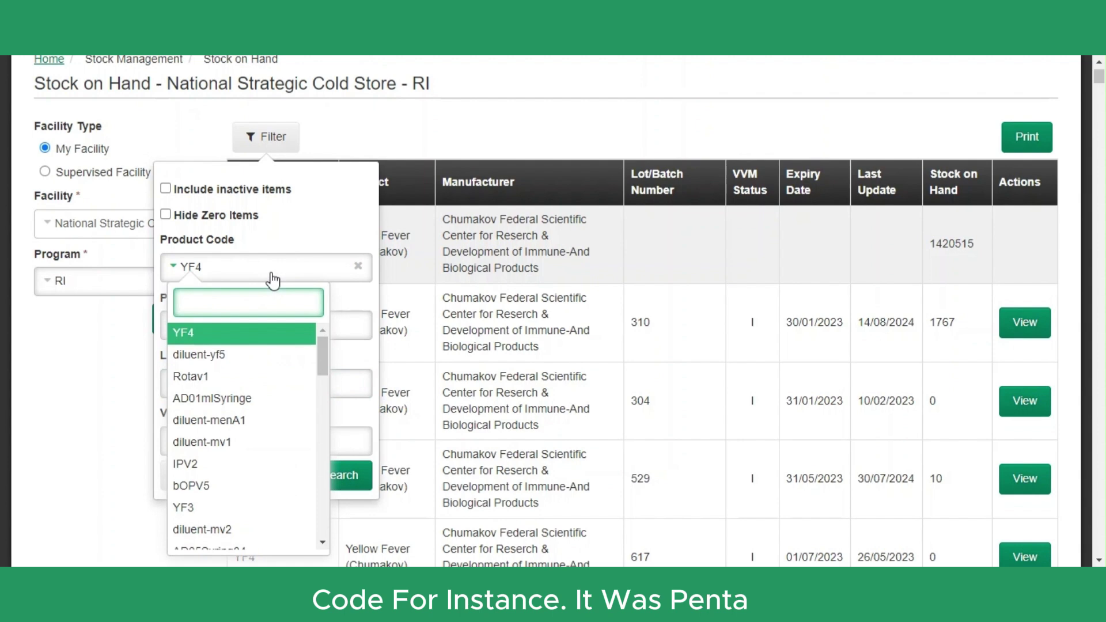
type("penta")
left_click(199, 330)
- Filter the stock list also by product name Pentavalent (LG Chem) and view the bin card of lot FWM22520
left_click(202, 336)
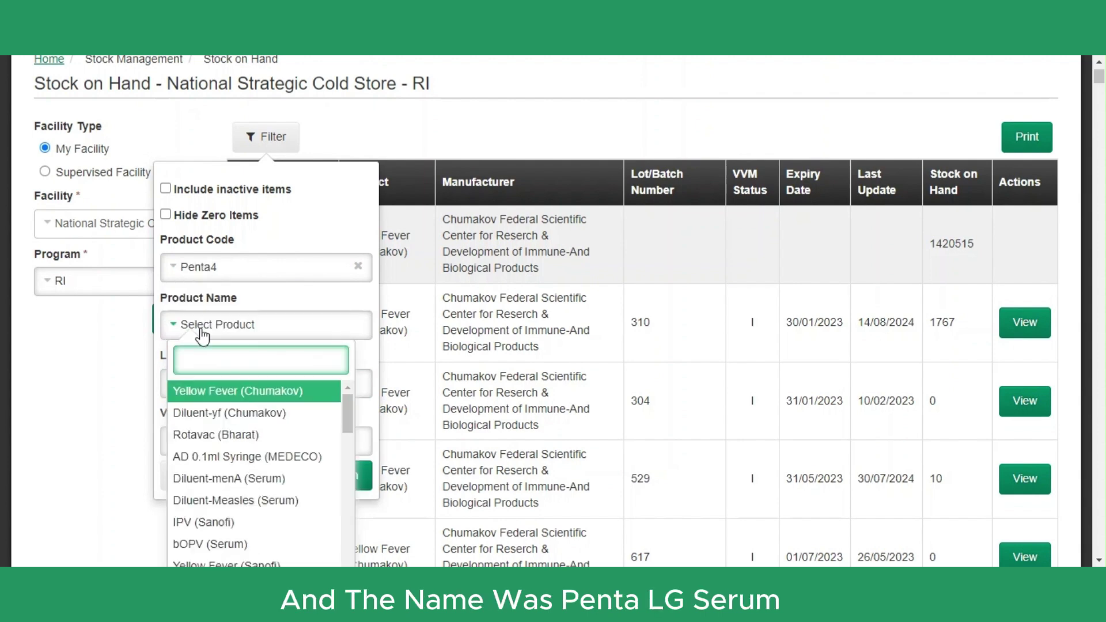
type("penta")
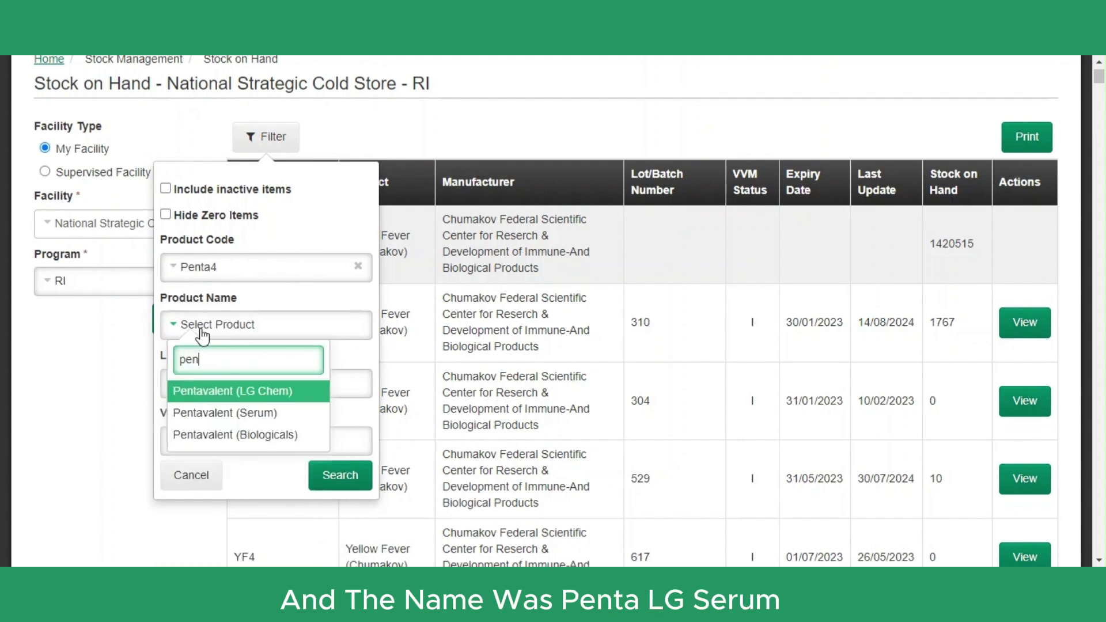
left_click(206, 393)
left_click(346, 476)
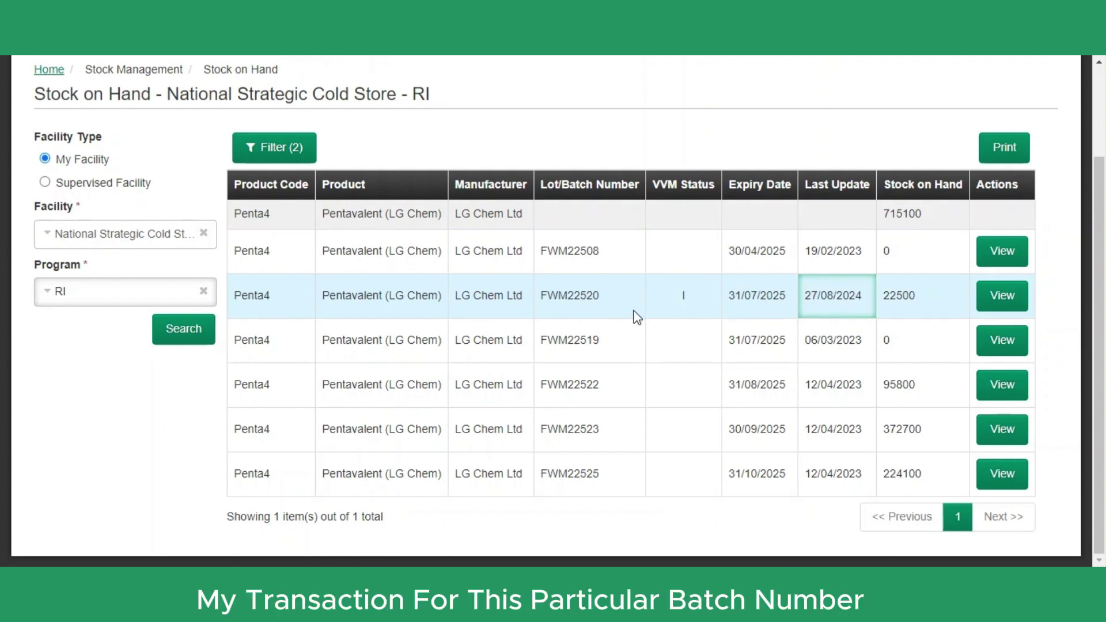
left_click(995, 299)
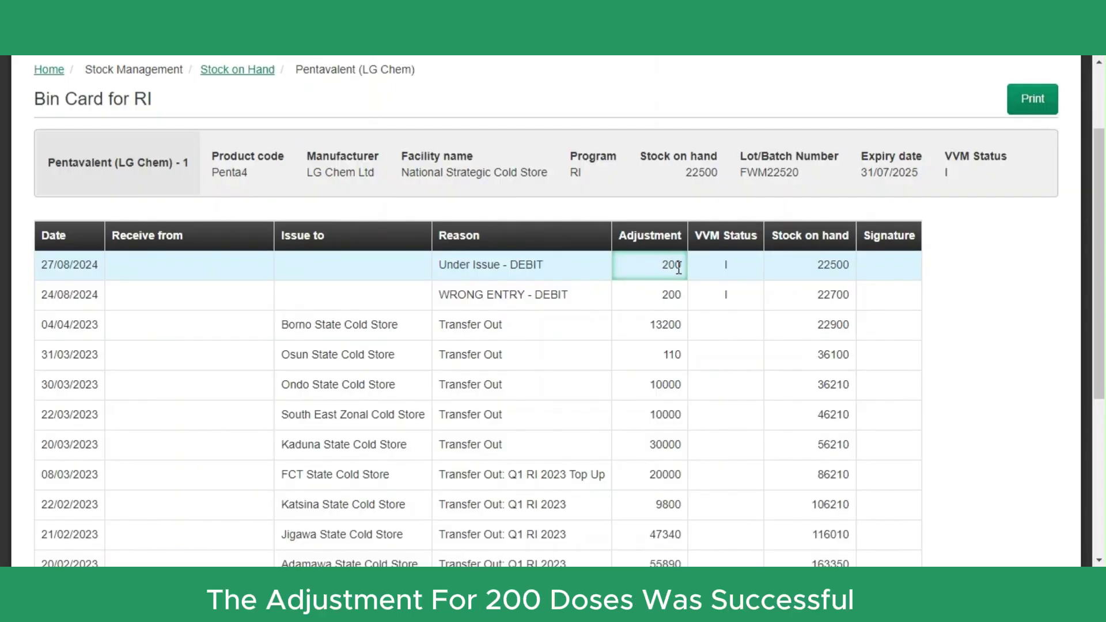